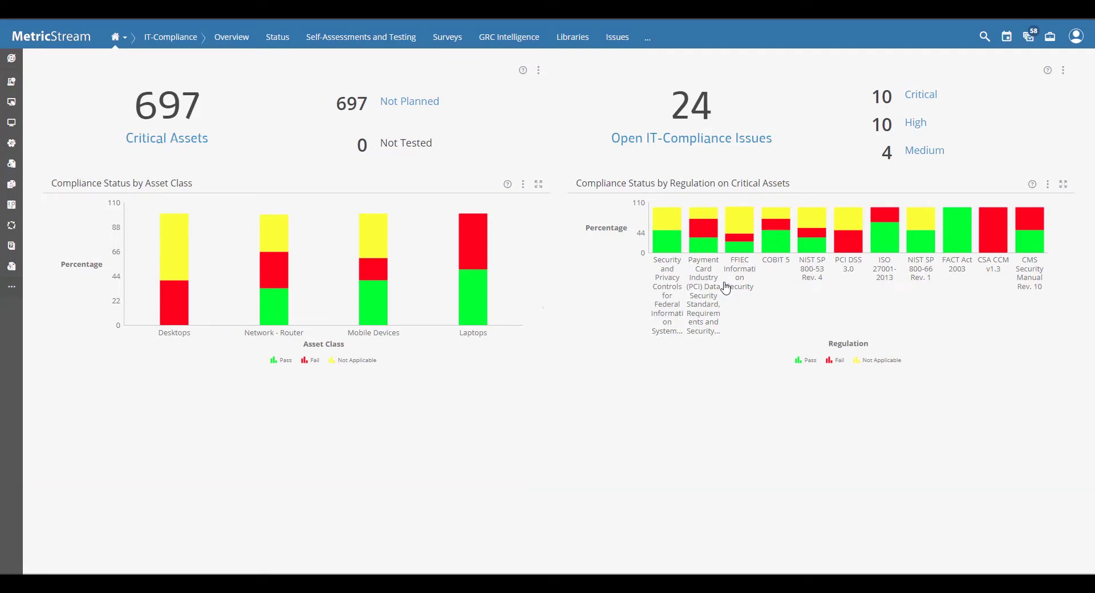
In the Data Explorer, drill into the ISO 27001-2013 area of compliance and expand its related assets and controls
{"action": "left_click", "coordinate": [11, 58]}
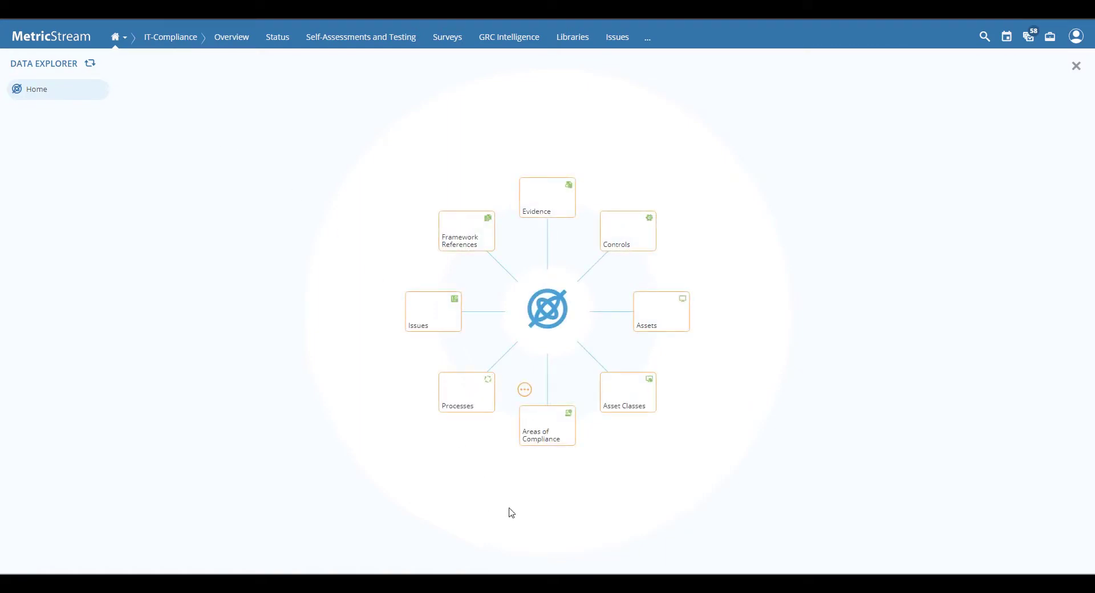
{"action": "left_click", "coordinate": [550, 440]}
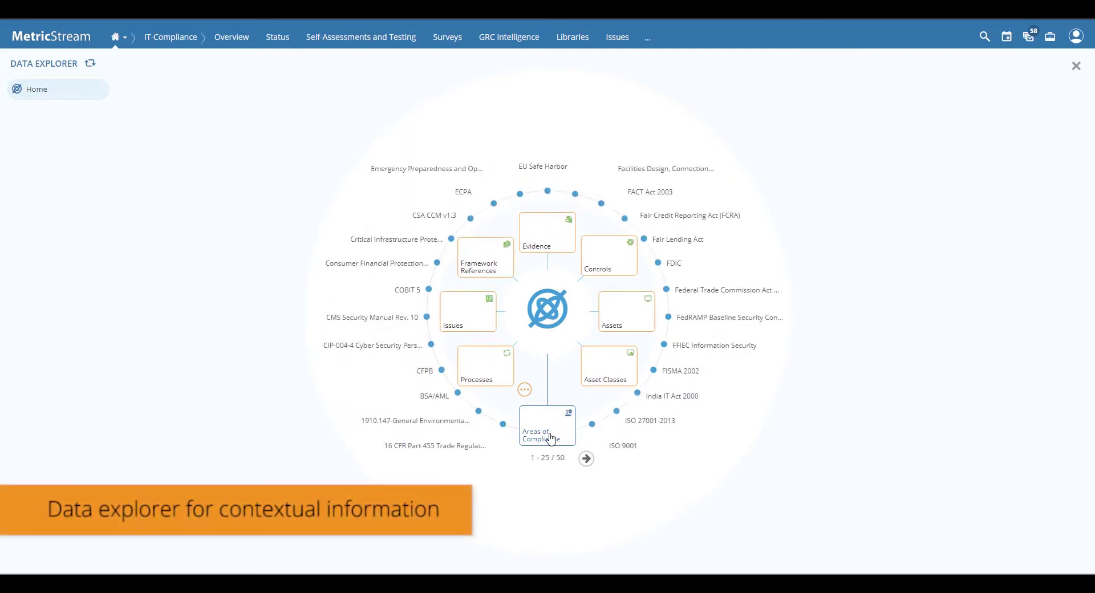
{"action": "mouse_move", "coordinate": [651, 423]}
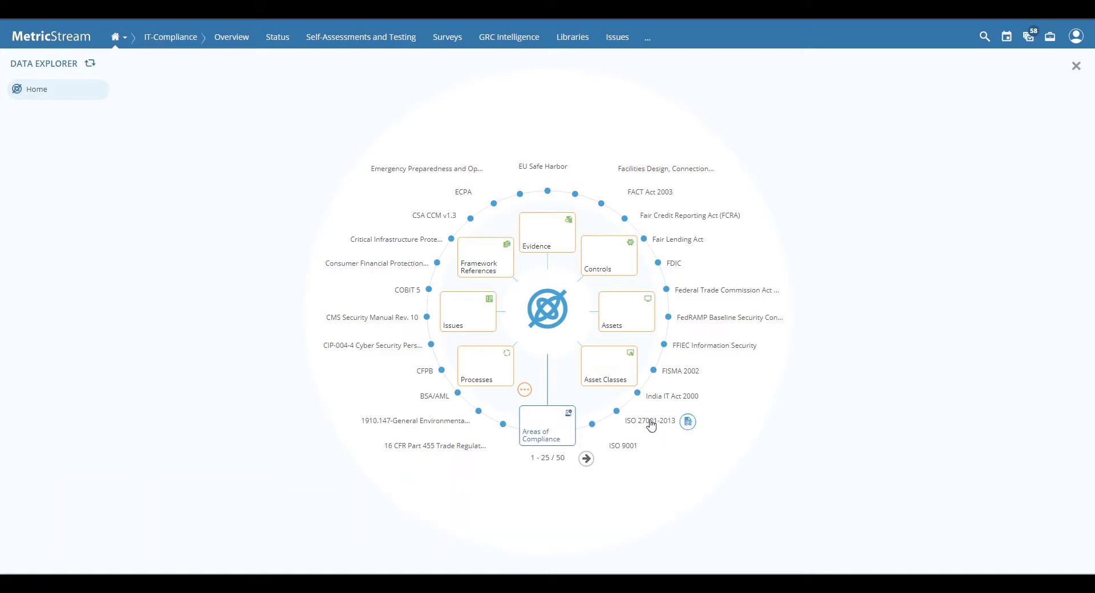
{"action": "left_click", "coordinate": [651, 423]}
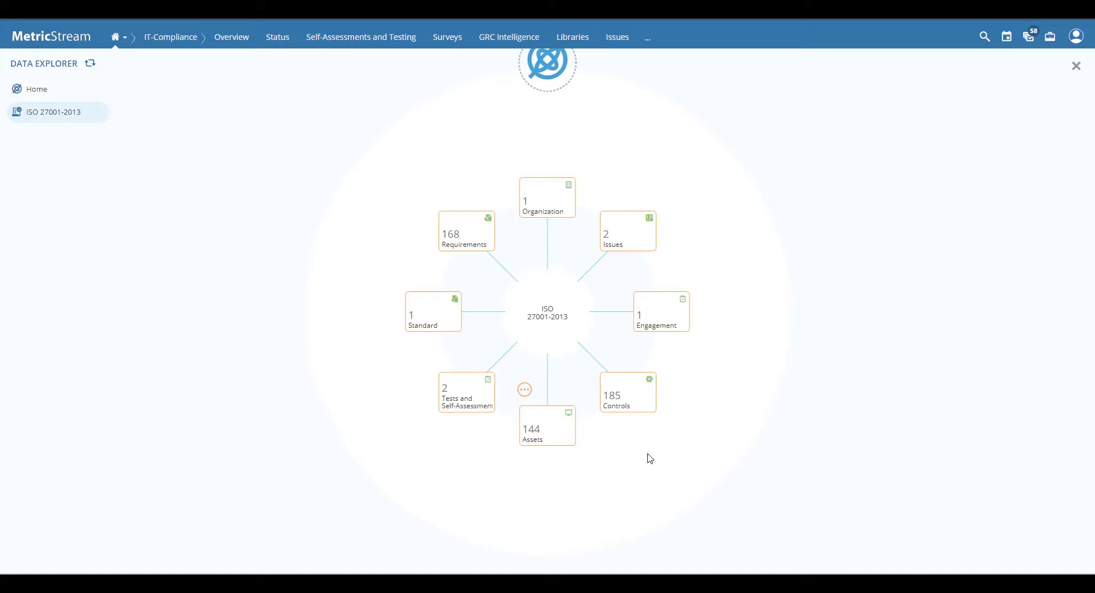
{"action": "left_click", "coordinate": [530, 440]}
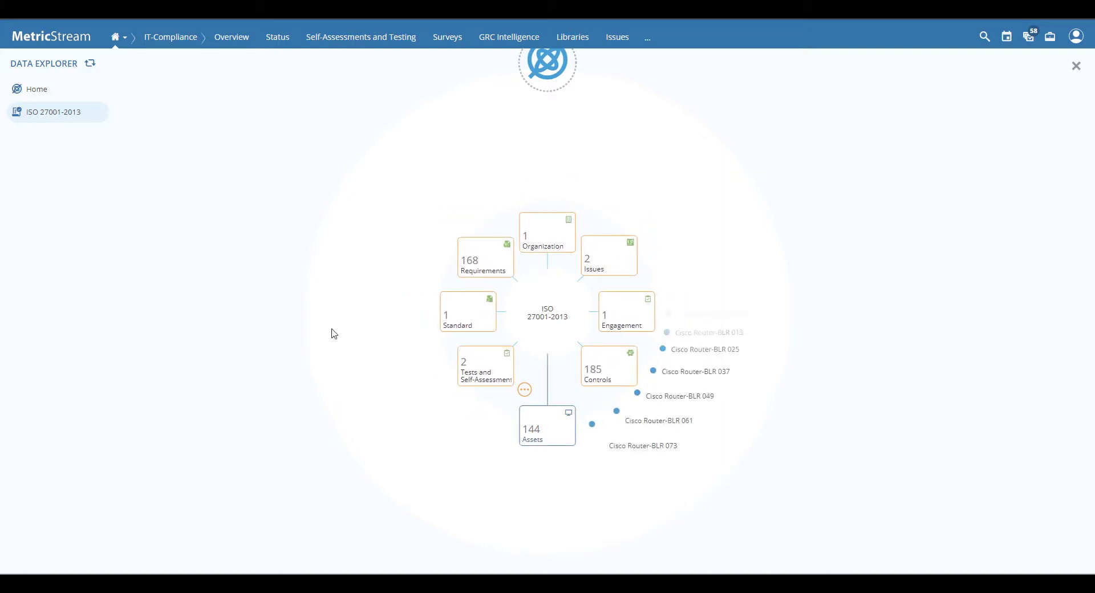
{"action": "left_click", "coordinate": [615, 369]}
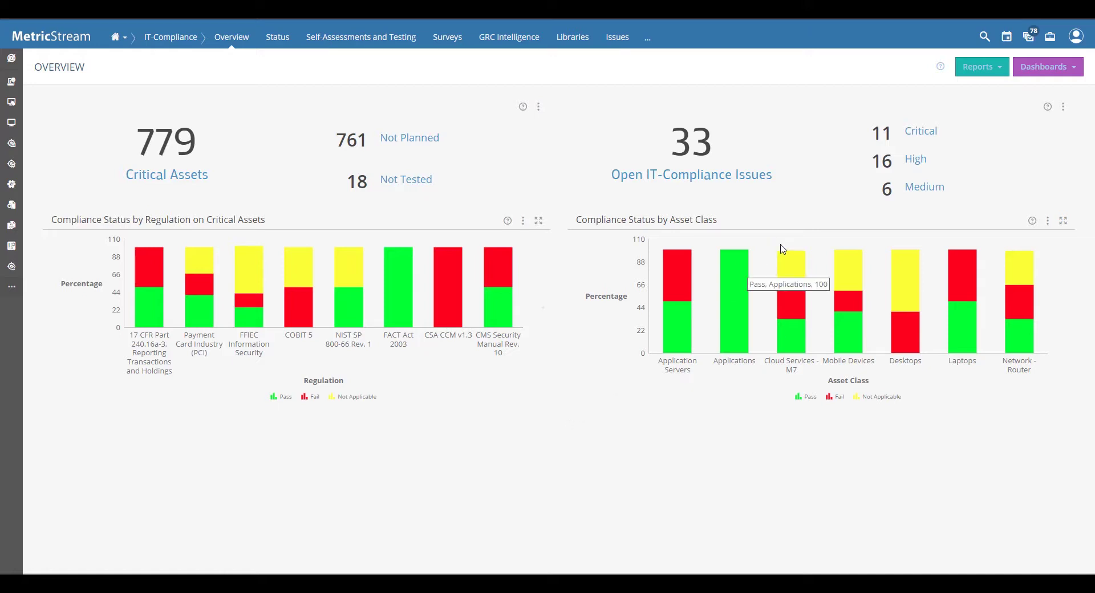
Open the assigned task Compliance Assessment #2 by Regulation ISO 27001-2013 and its control CTL-06294 for testing
{"action": "left_click", "coordinate": [1033, 39]}
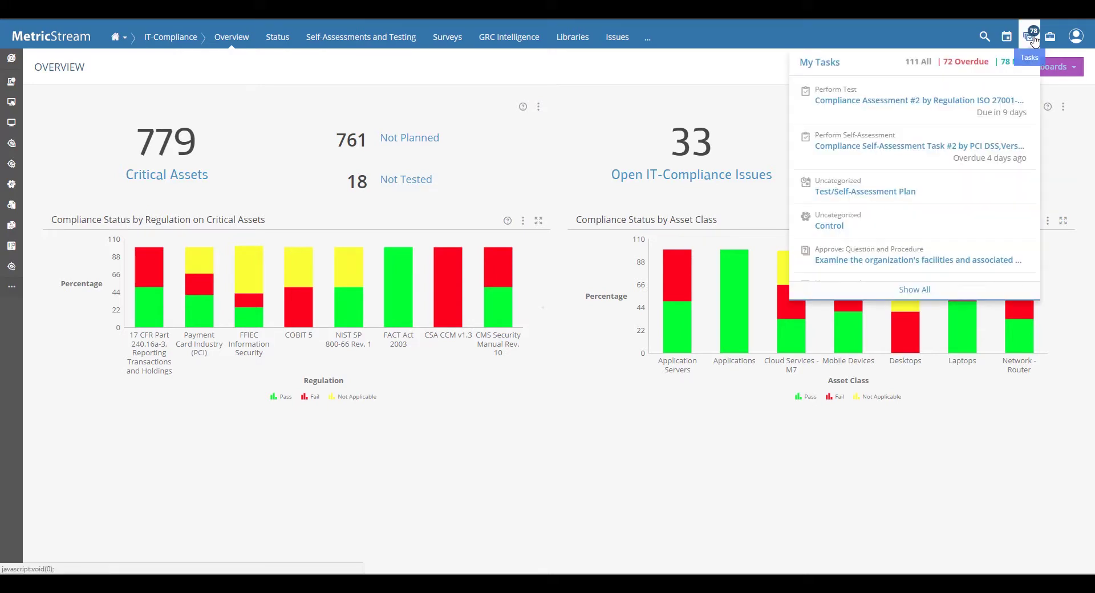
{"action": "left_click", "coordinate": [990, 102]}
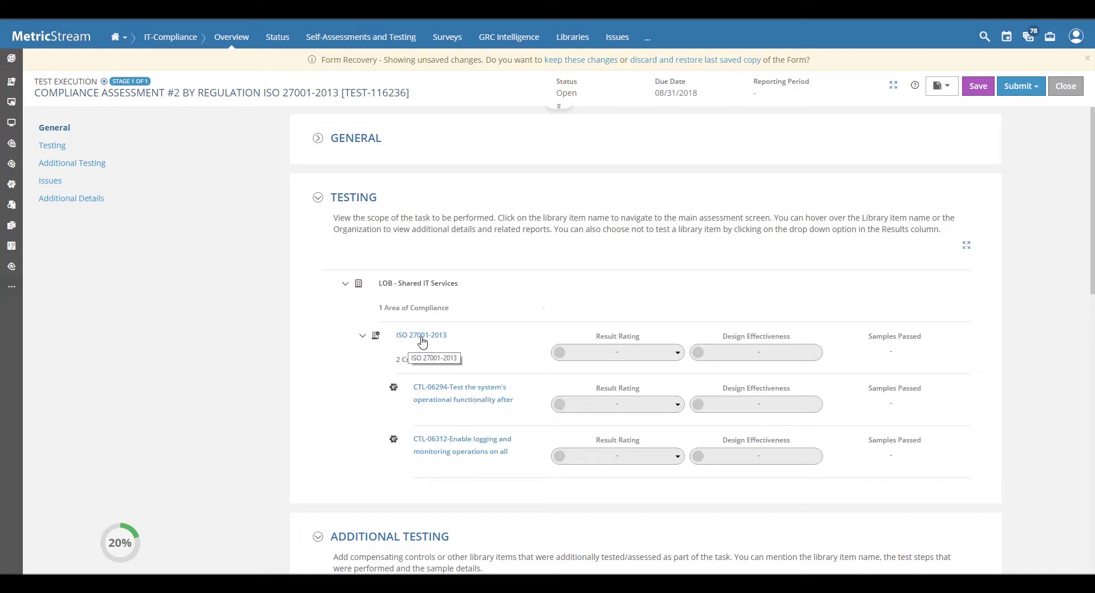
{"action": "left_click", "coordinate": [500, 390]}
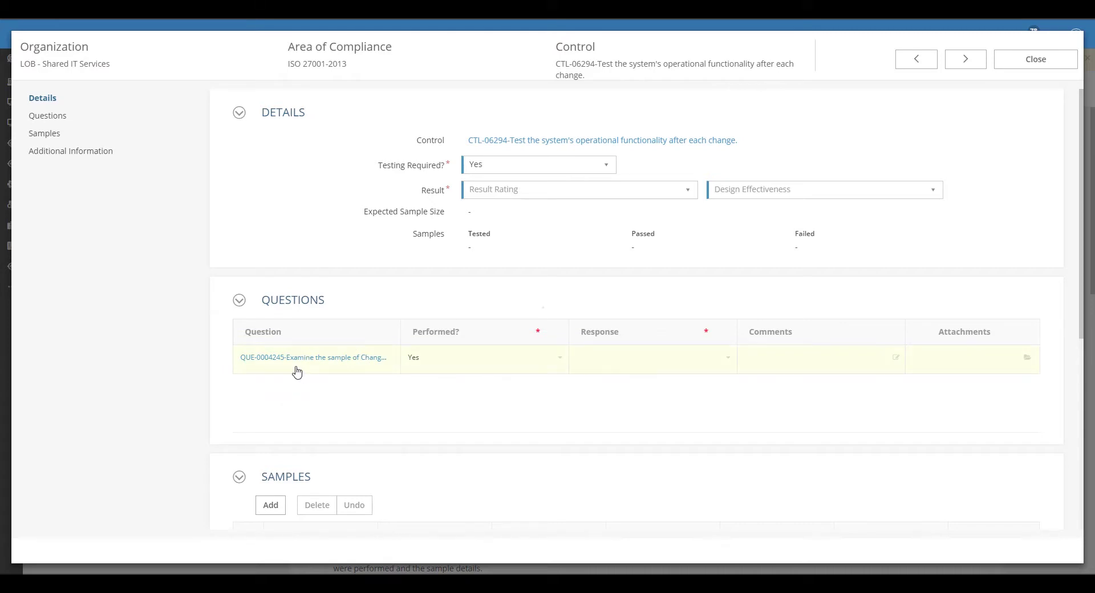
For question QUE-0004245 of the control, set Performed to Yes and the response to Yes
{"action": "left_click", "coordinate": [458, 363]}
{"action": "left_click", "coordinate": [459, 363]}
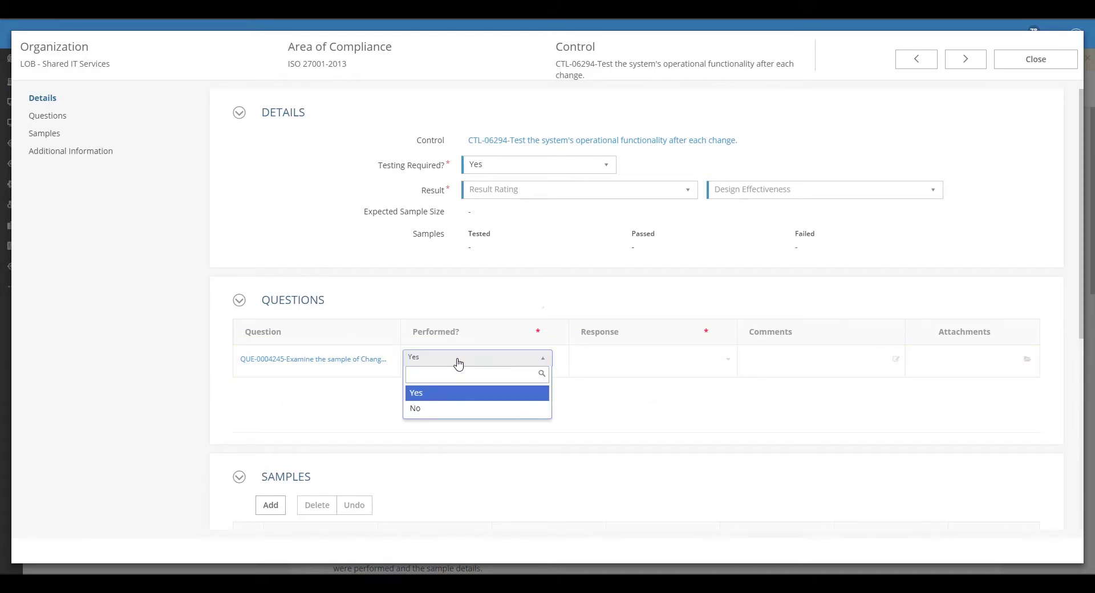
{"action": "left_click", "coordinate": [429, 398]}
{"action": "left_click", "coordinate": [609, 371]}
{"action": "left_click", "coordinate": [609, 371]}
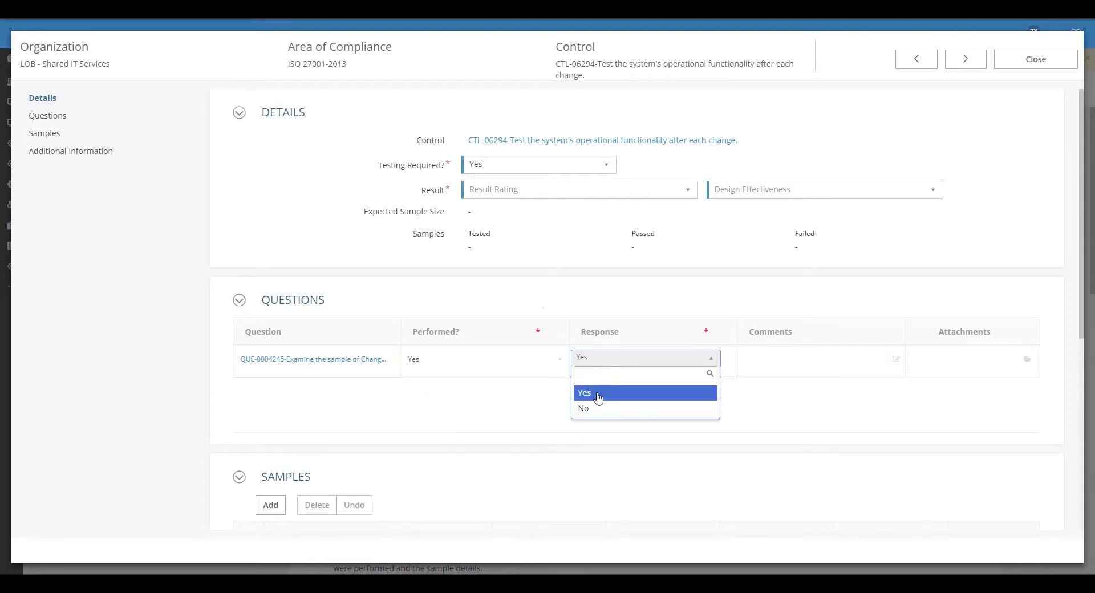
{"action": "left_click", "coordinate": [598, 392]}
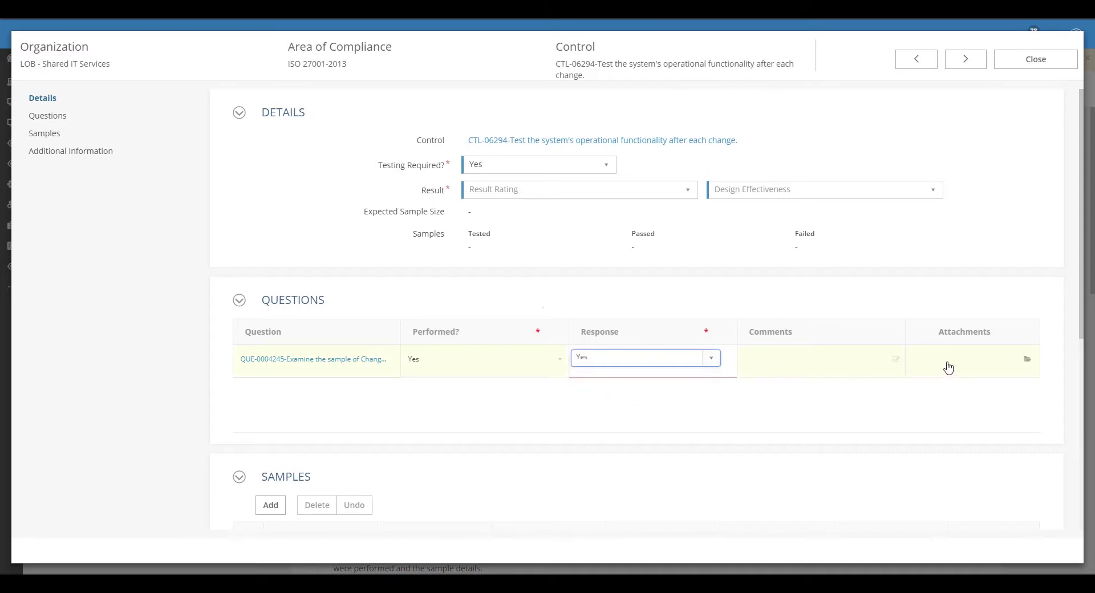
{"action": "left_click", "coordinate": [684, 415]}
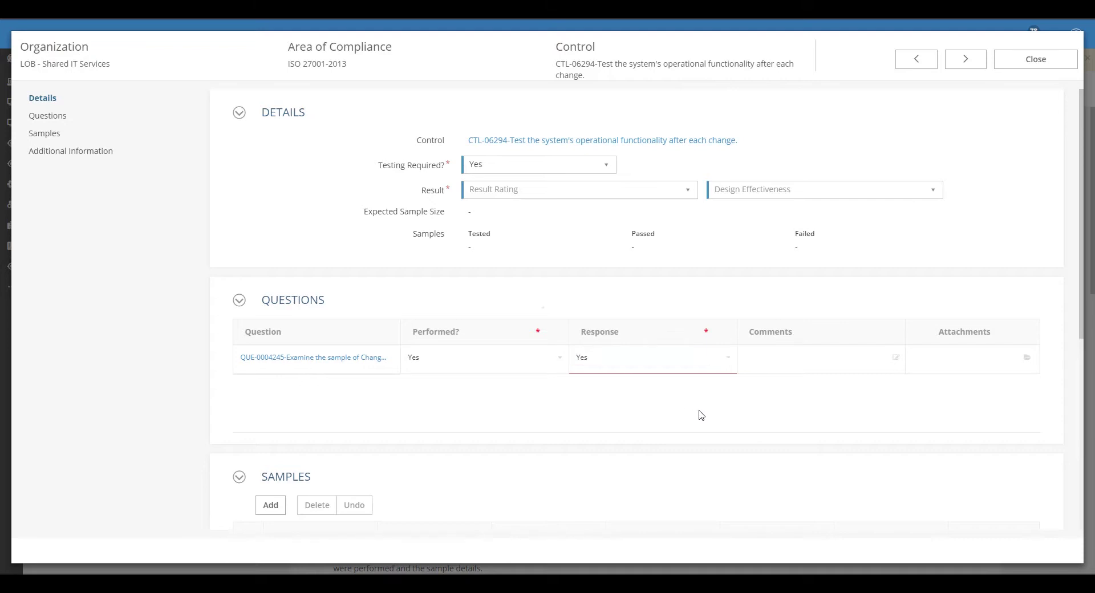
Review the control's samples and additional information sections, and return to the test execution form
{"action": "scroll", "coordinate": [687, 414], "scroll_direction": "down", "scroll_amount": 3}
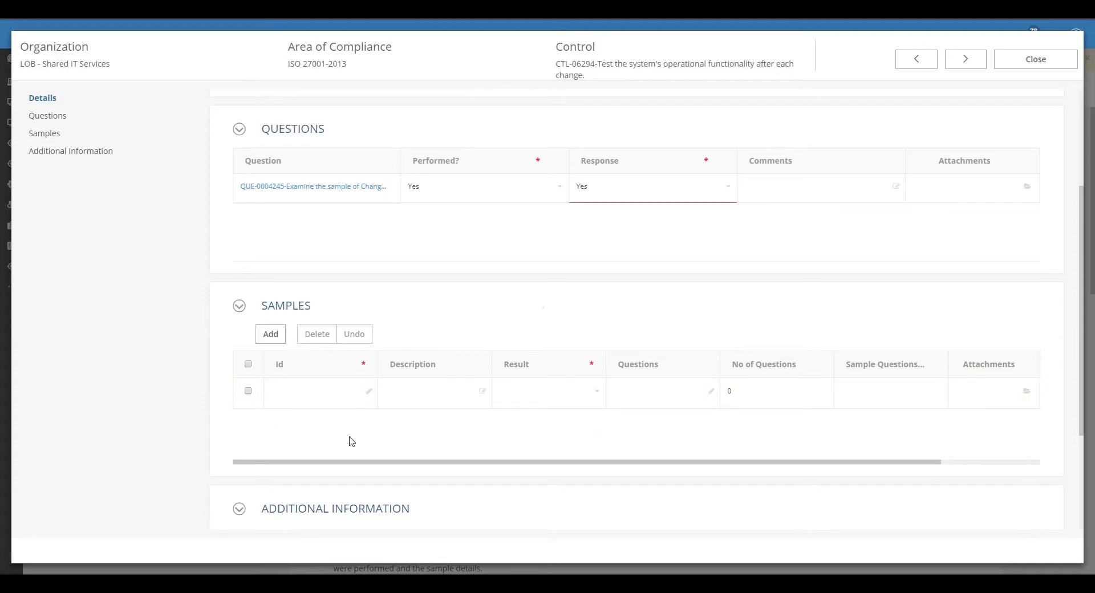
{"action": "scroll", "coordinate": [351, 439], "scroll_direction": "down", "scroll_amount": 2}
{"action": "scroll", "coordinate": [350, 439], "scroll_direction": "up", "scroll_amount": 2}
{"action": "left_click", "coordinate": [1018, 62]}
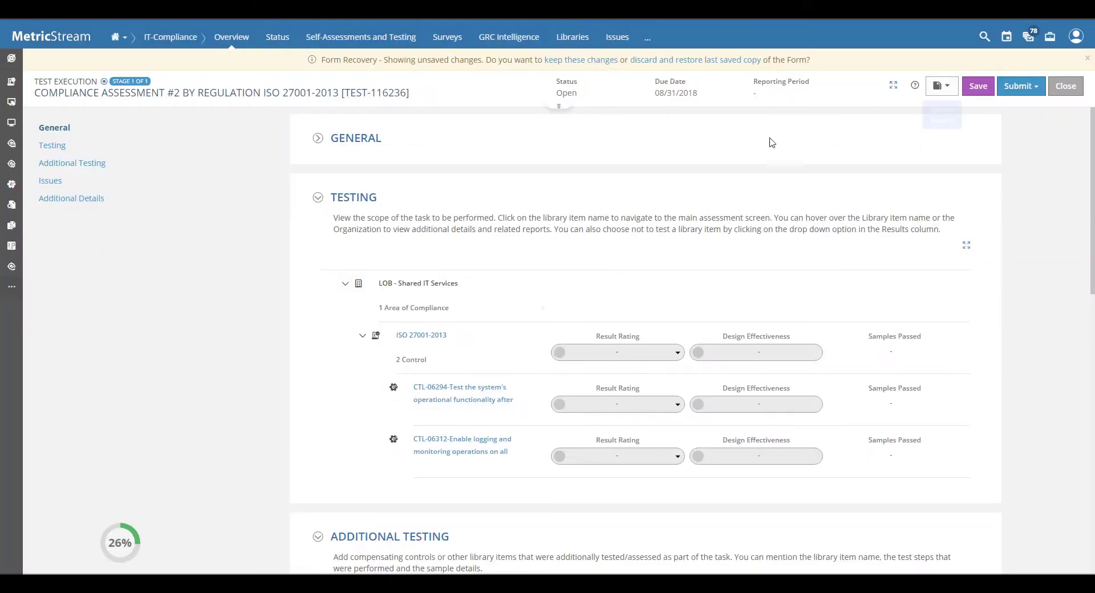
Examine the assessment's additional testing, issues and additional details sections and the available submission options
{"action": "left_click", "coordinate": [50, 181]}
{"action": "scroll", "coordinate": [357, 286], "scroll_direction": "up", "scroll_amount": 4}
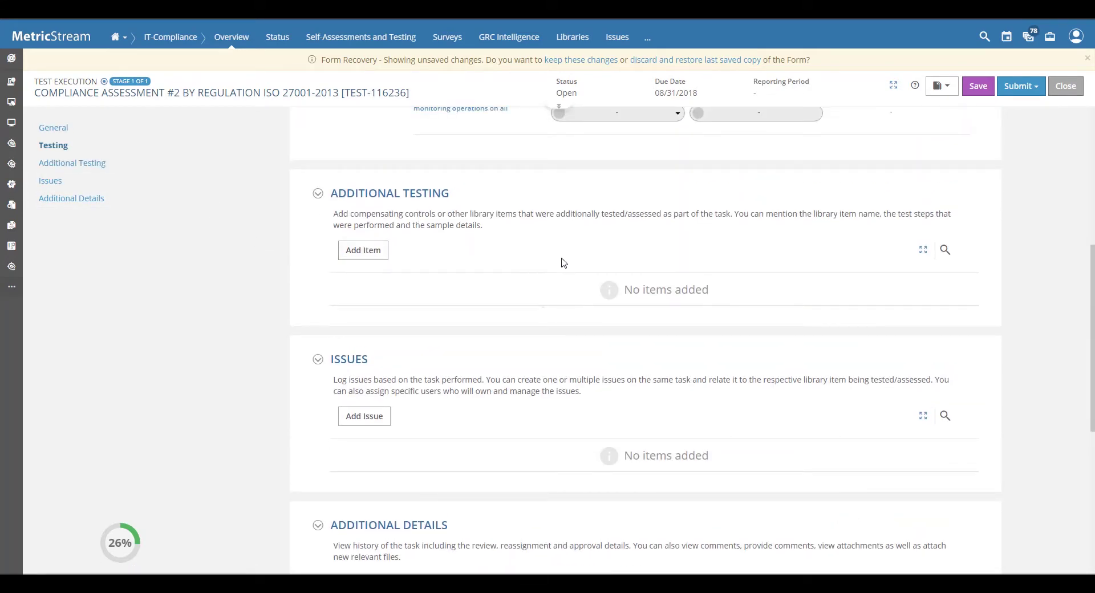
{"action": "scroll", "coordinate": [474, 293], "scroll_direction": "down", "scroll_amount": 2}
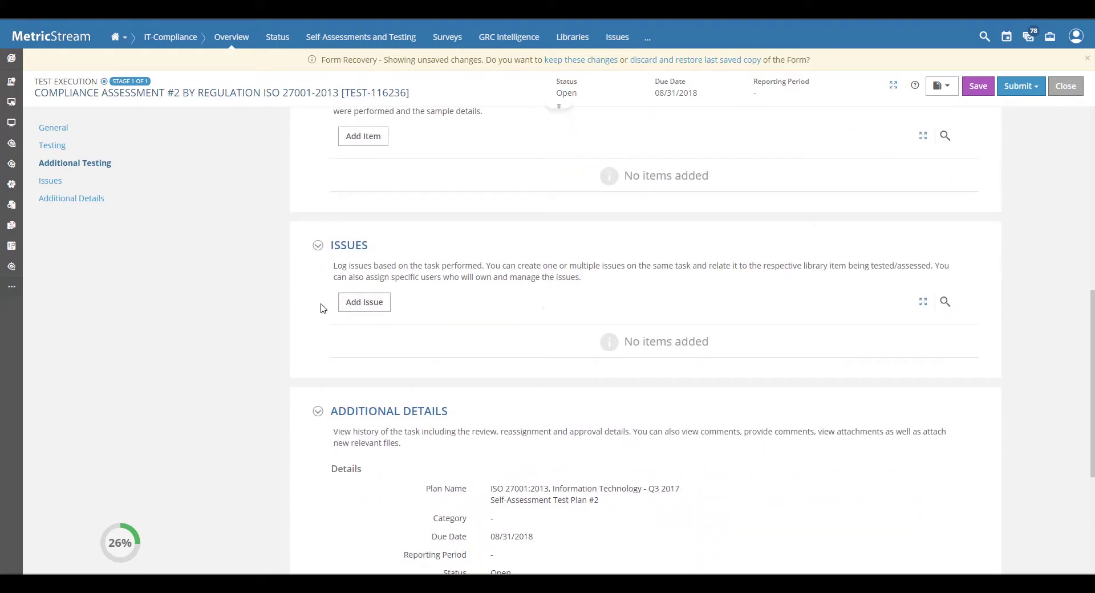
{"action": "scroll", "coordinate": [365, 341], "scroll_direction": "down", "scroll_amount": 1}
{"action": "scroll", "coordinate": [367, 341], "scroll_direction": "up", "scroll_amount": 2}
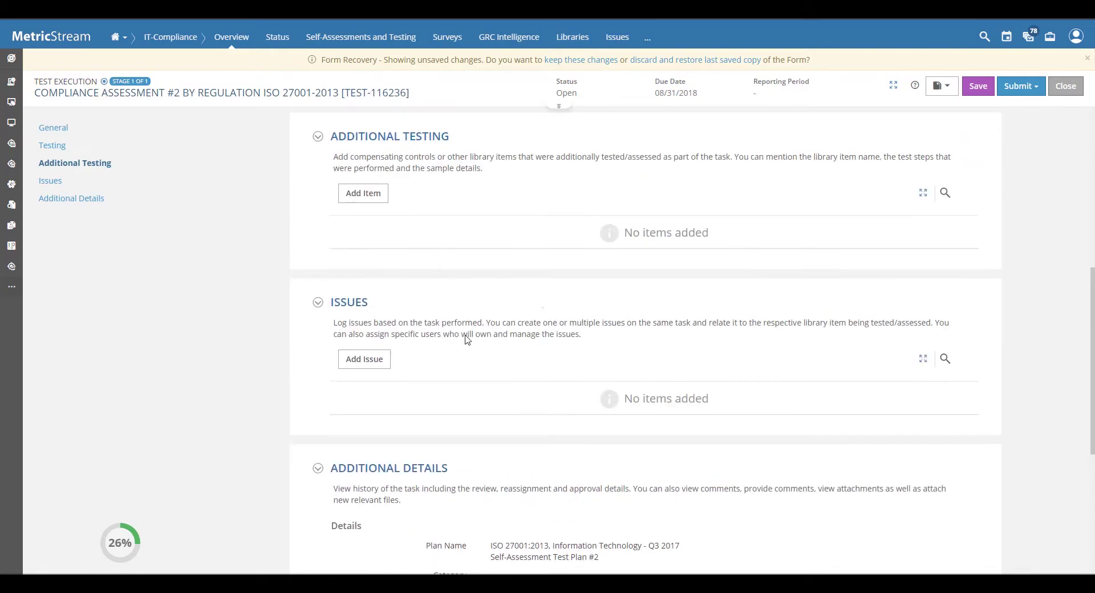
{"action": "left_click", "coordinate": [1031, 89]}
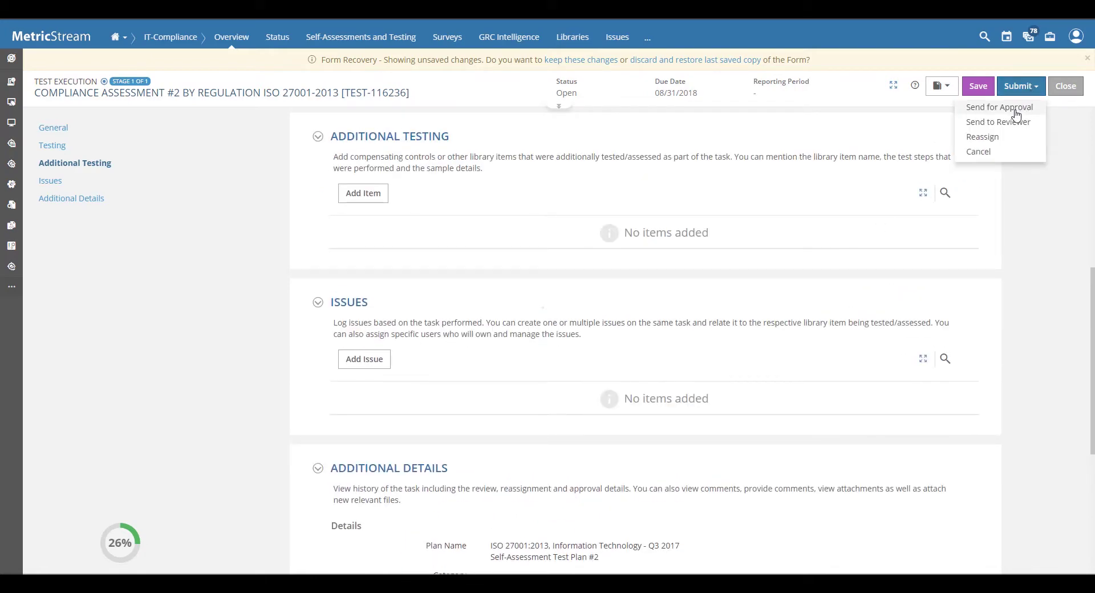
{"action": "left_click", "coordinate": [850, 223]}
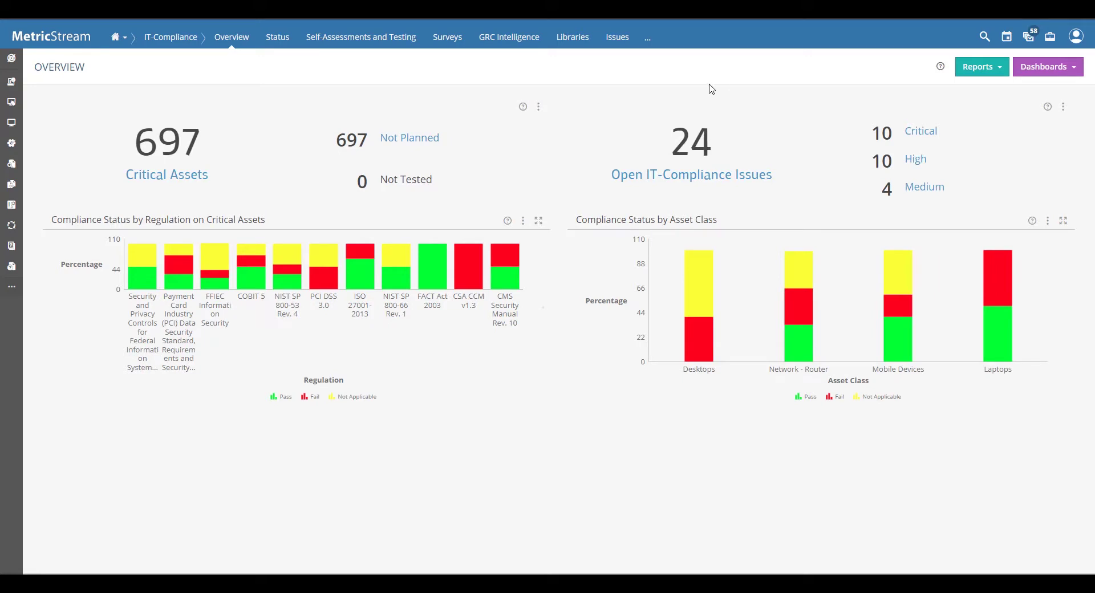
Review the IT-Compliance Issues dashboard, from issues by regulation down to the issue aging table
{"action": "left_click", "coordinate": [617, 40]}
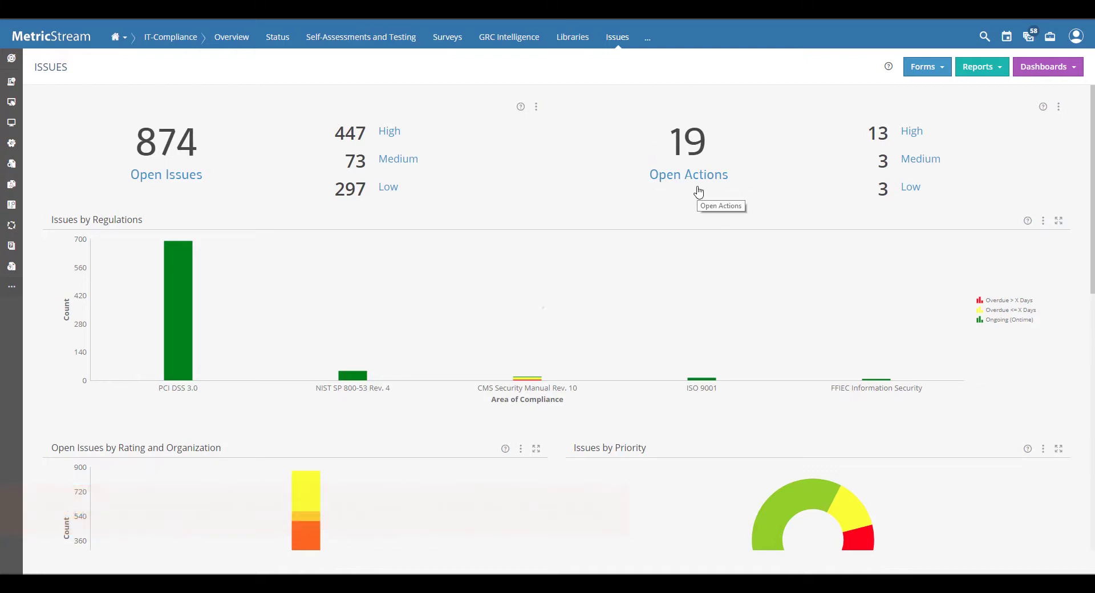
{"action": "scroll", "coordinate": [447, 251], "scroll_direction": "down", "scroll_amount": 1}
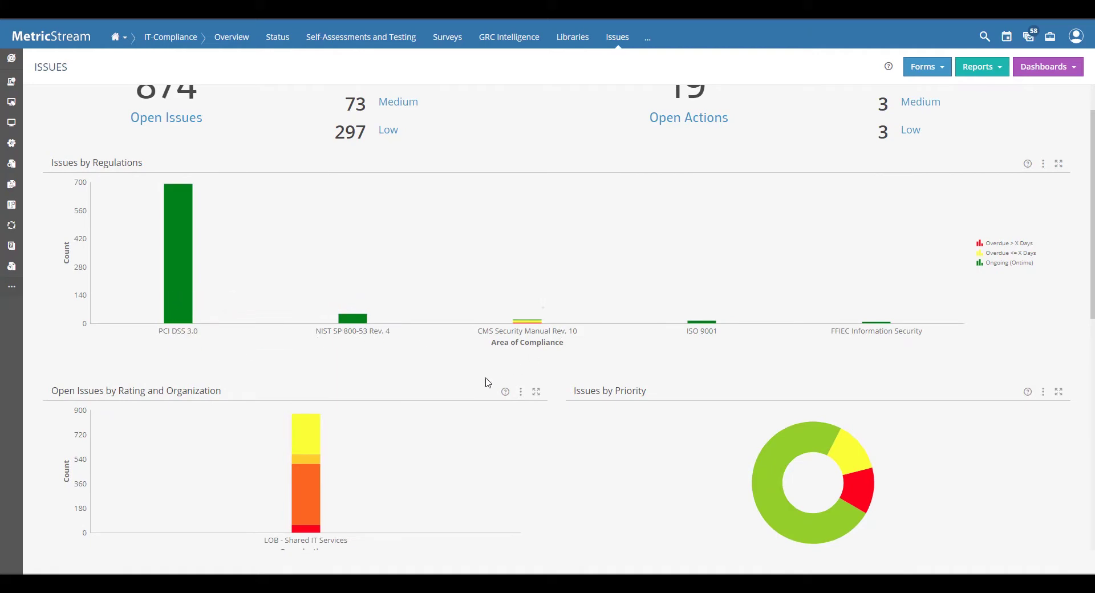
{"action": "scroll", "coordinate": [484, 381], "scroll_direction": "down", "scroll_amount": 4}
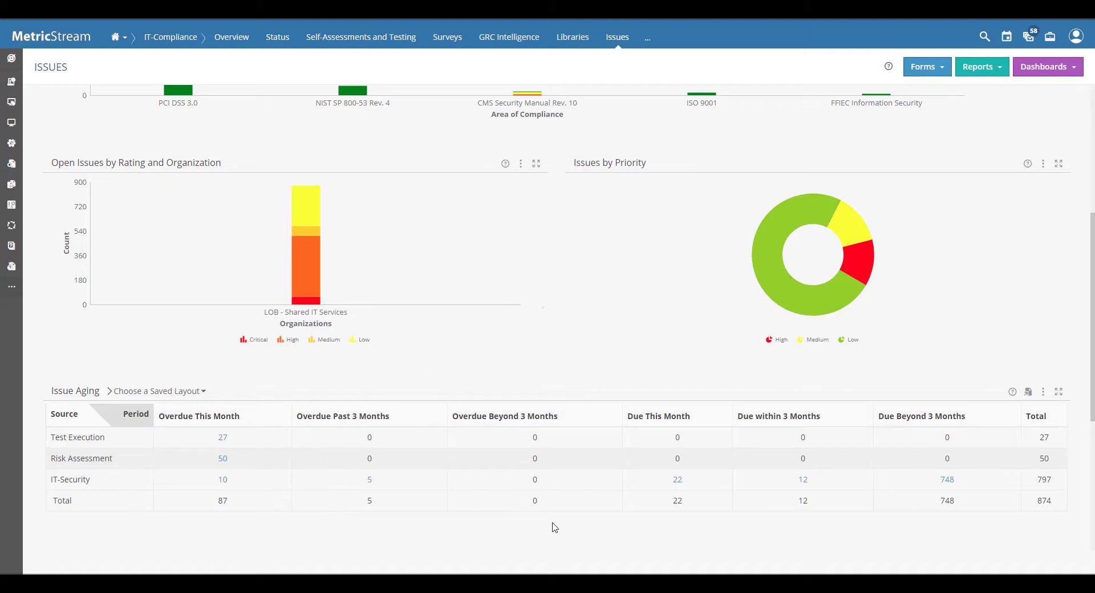
{"action": "scroll", "coordinate": [555, 527], "scroll_direction": "up", "scroll_amount": 5}
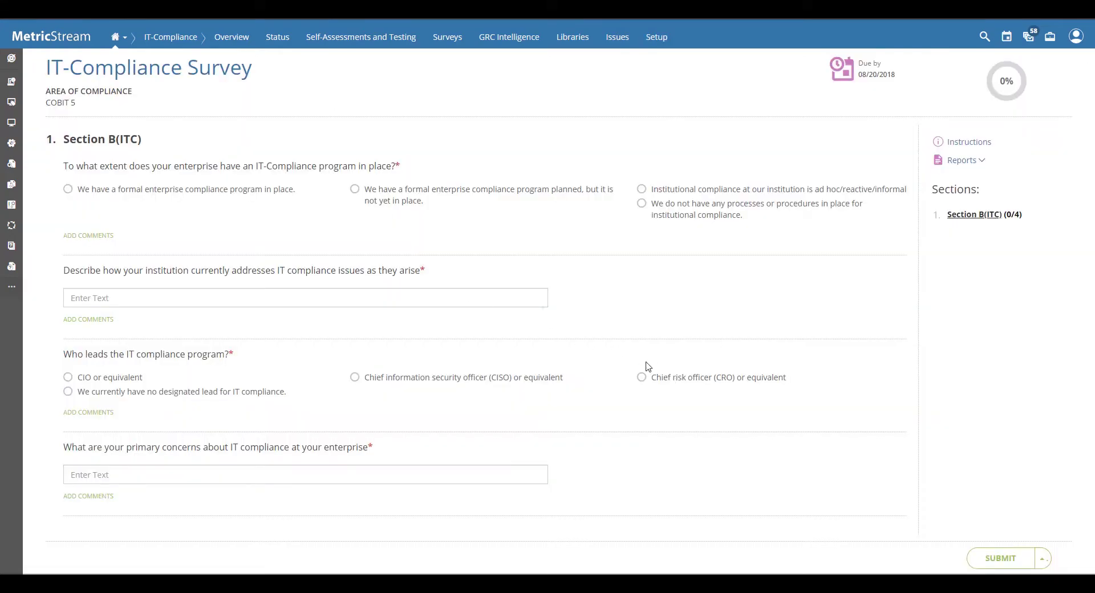
In the IT-Compliance Survey, report a formal enterprise compliance program in place and no designated lead for IT compliance, showing the lead question's comment field
{"action": "left_click", "coordinate": [67, 191]}
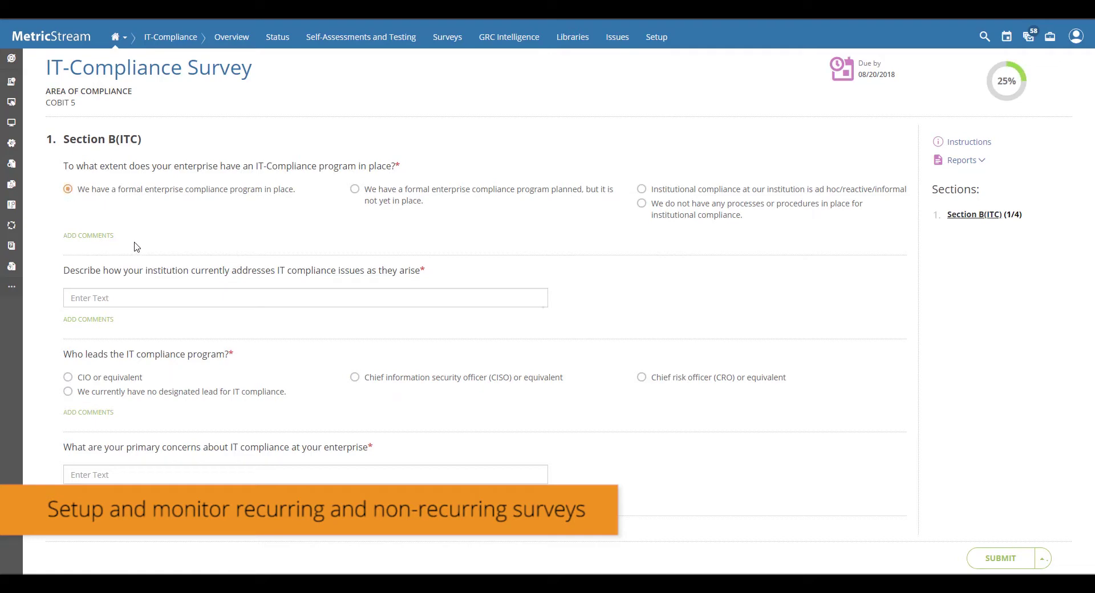
{"action": "left_click", "coordinate": [97, 413]}
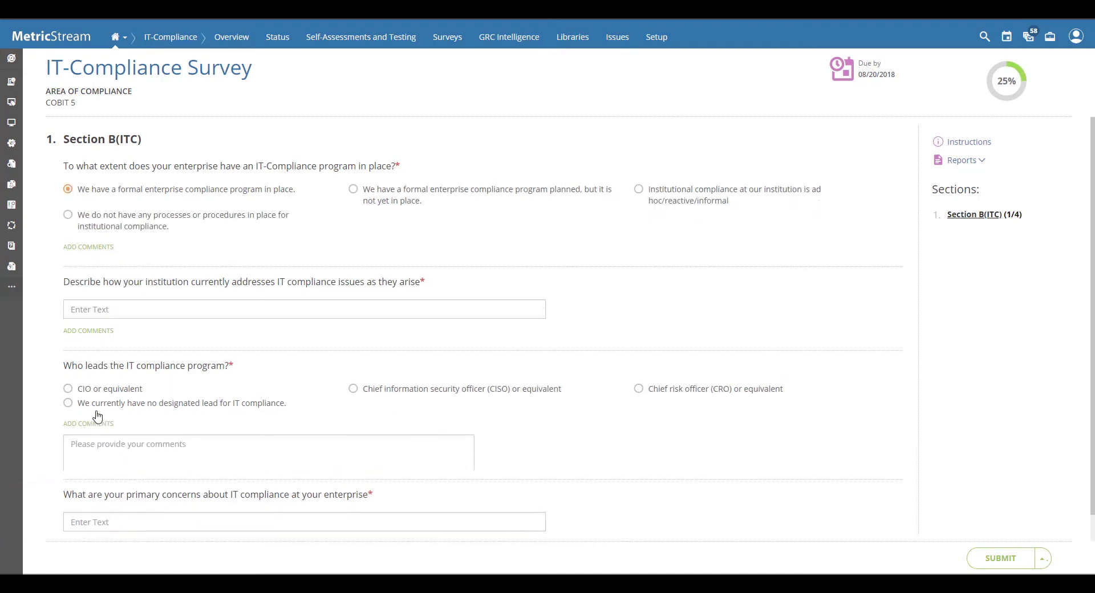
{"action": "left_click", "coordinate": [68, 403]}
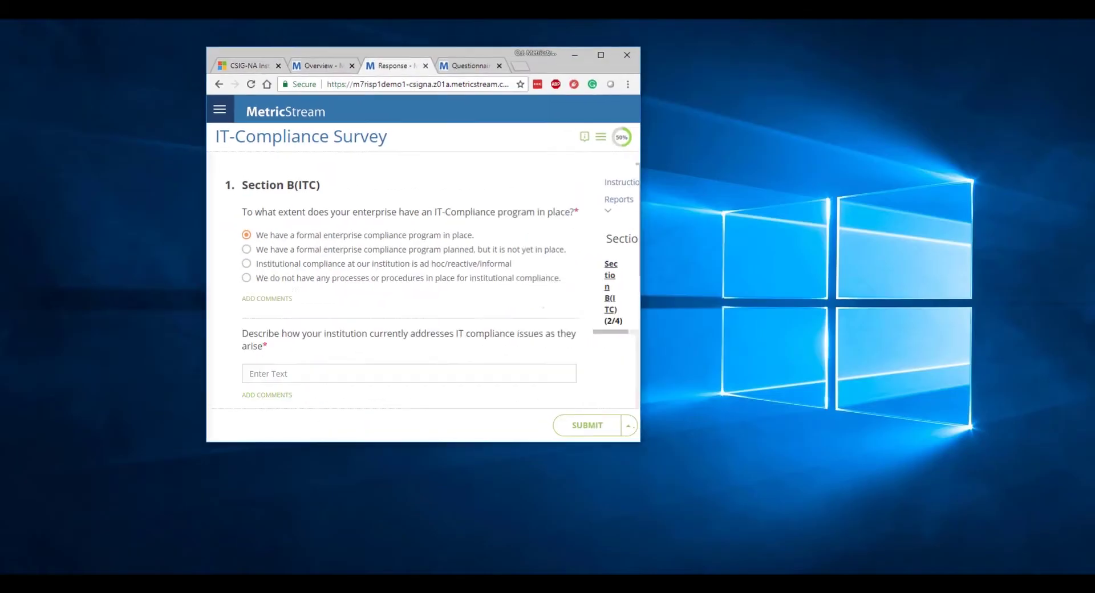
Look through the survey questions in the reduced browser window and restore the window to full size
{"action": "scroll", "coordinate": [553, 296], "scroll_direction": "down", "scroll_amount": 6}
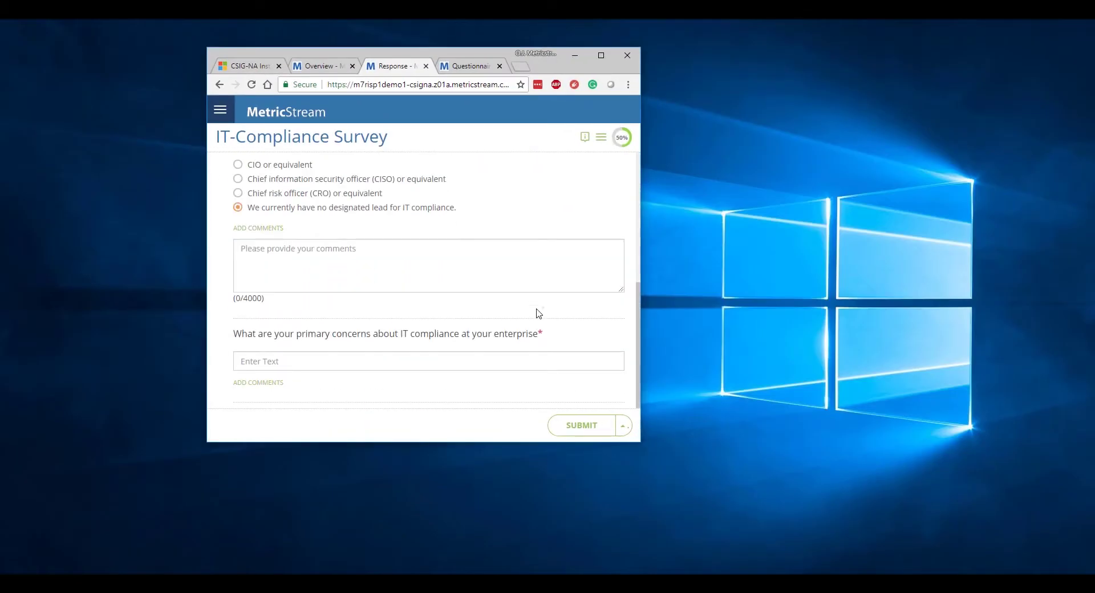
{"action": "scroll", "coordinate": [539, 313], "scroll_direction": "up", "scroll_amount": 6}
{"action": "left_click", "coordinate": [601, 55]}
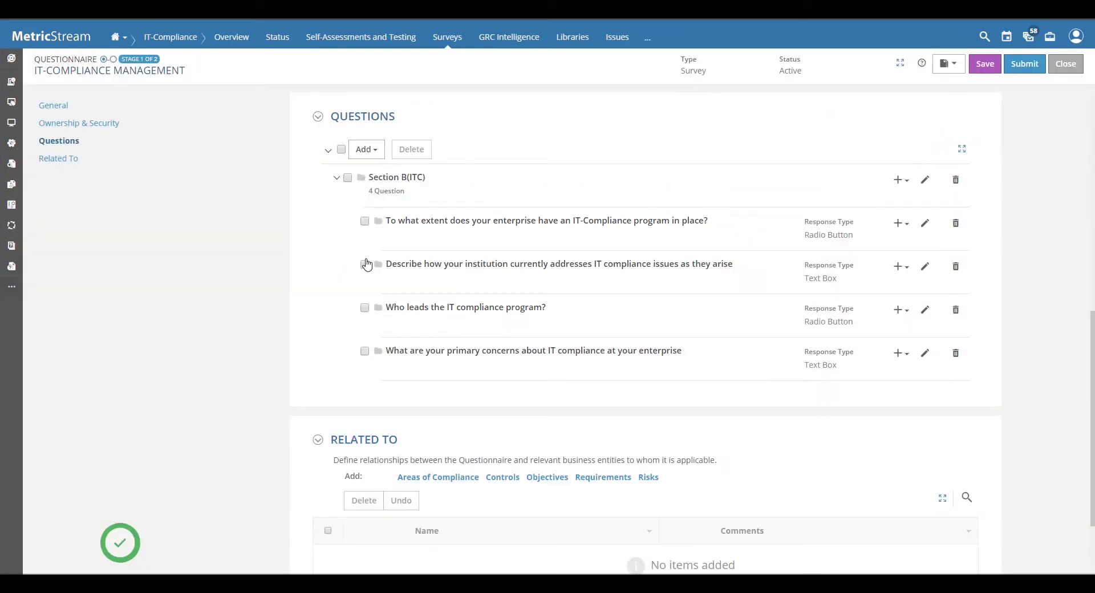
Browse the question library for Section B(ITC) of the IT-Compliance Management questionnaire, and leave it without adding a question
{"action": "left_click", "coordinate": [365, 264]}
{"action": "left_click", "coordinate": [903, 181]}
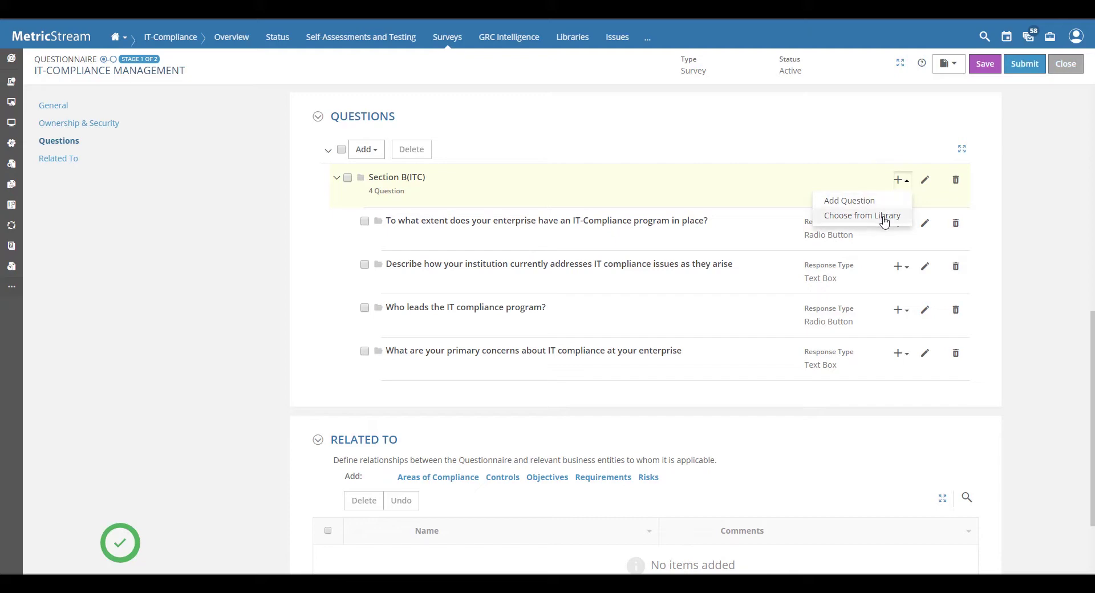
{"action": "left_click", "coordinate": [880, 216]}
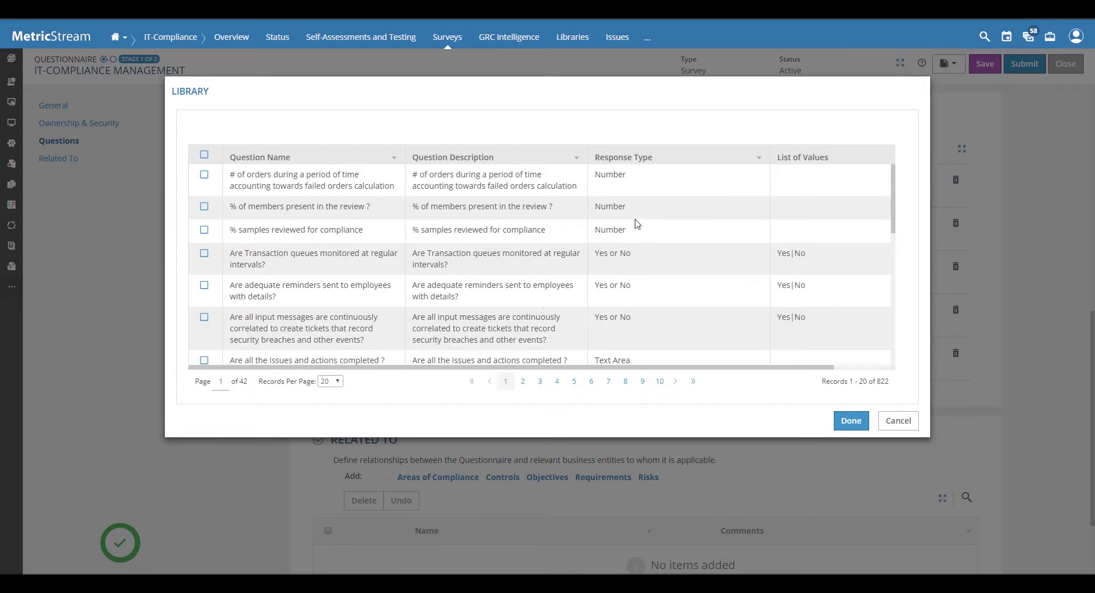
{"action": "left_click", "coordinate": [896, 422]}
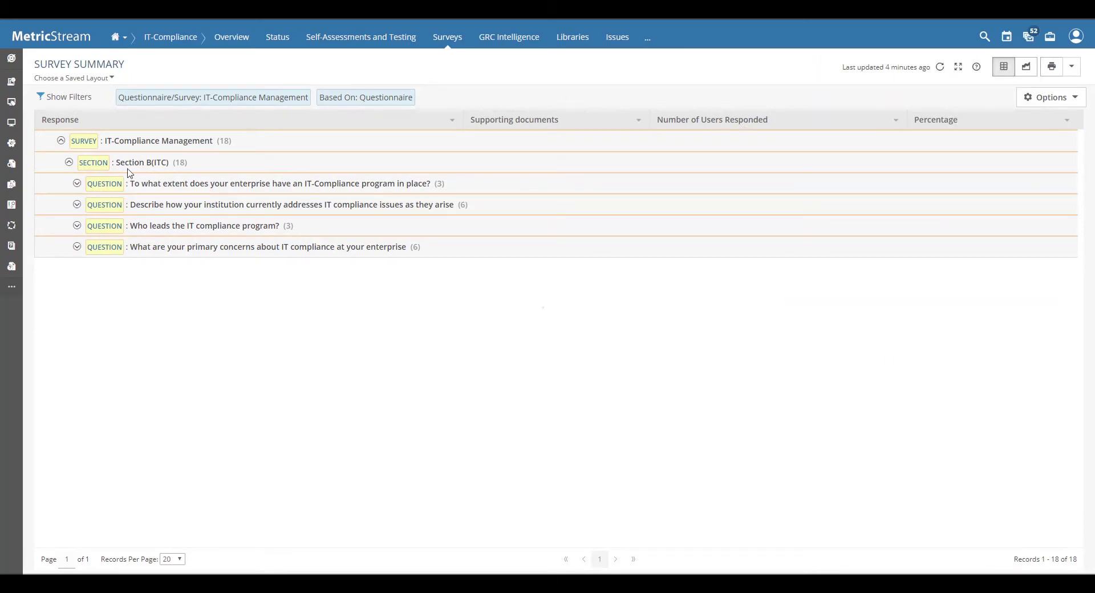
In the survey summary, examine the responses on how compliance issues are addressed and on primary concerns, and show the report's output options
{"action": "left_click", "coordinate": [78, 206]}
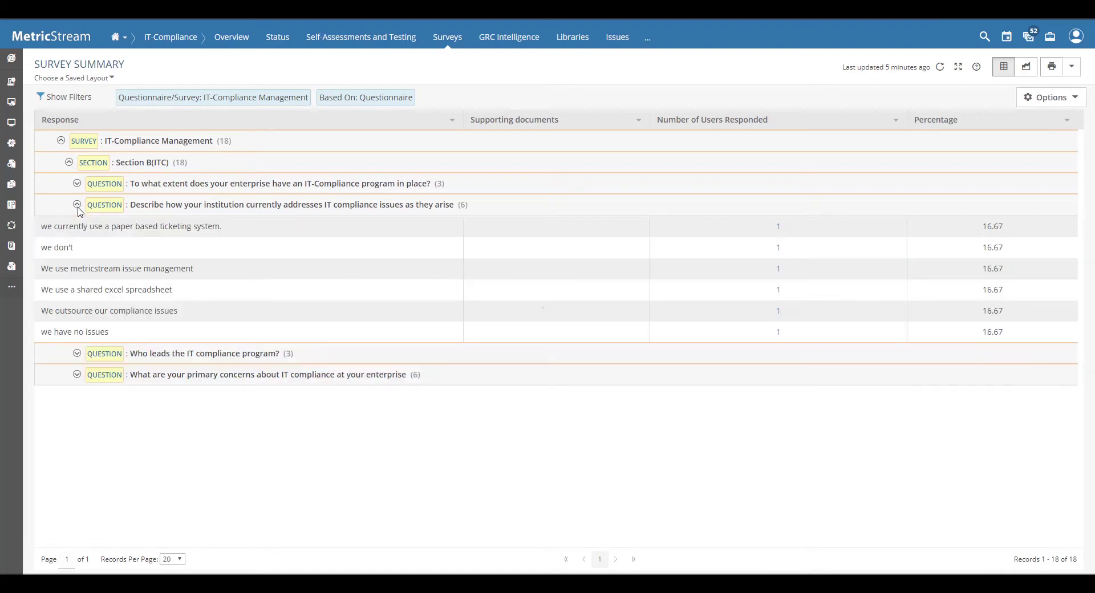
{"action": "left_click", "coordinate": [77, 375]}
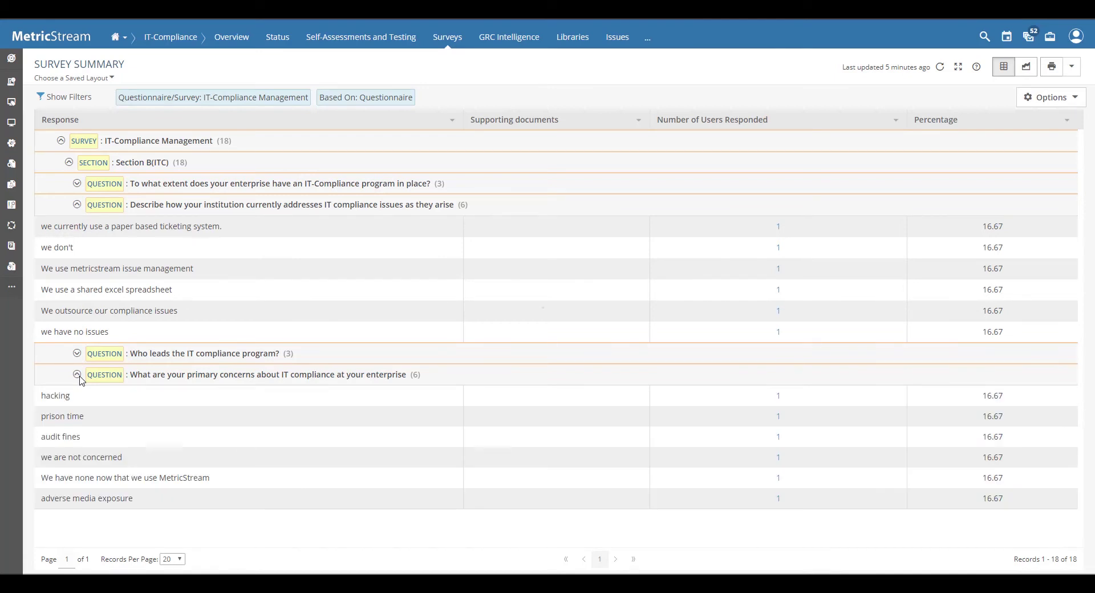
{"action": "left_click", "coordinate": [78, 375]}
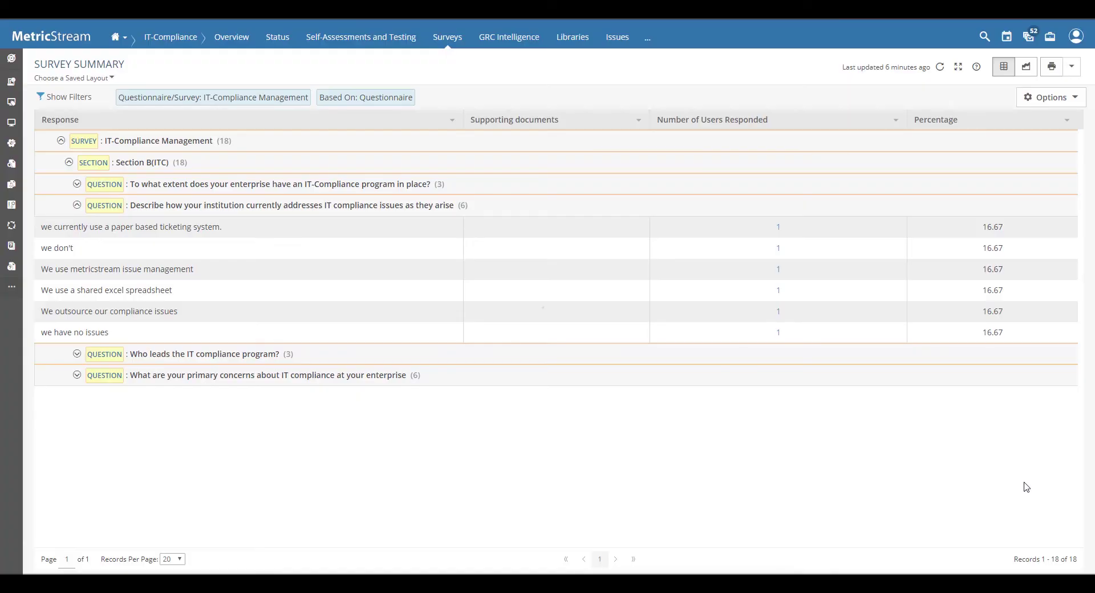
{"action": "left_click", "coordinate": [1070, 67]}
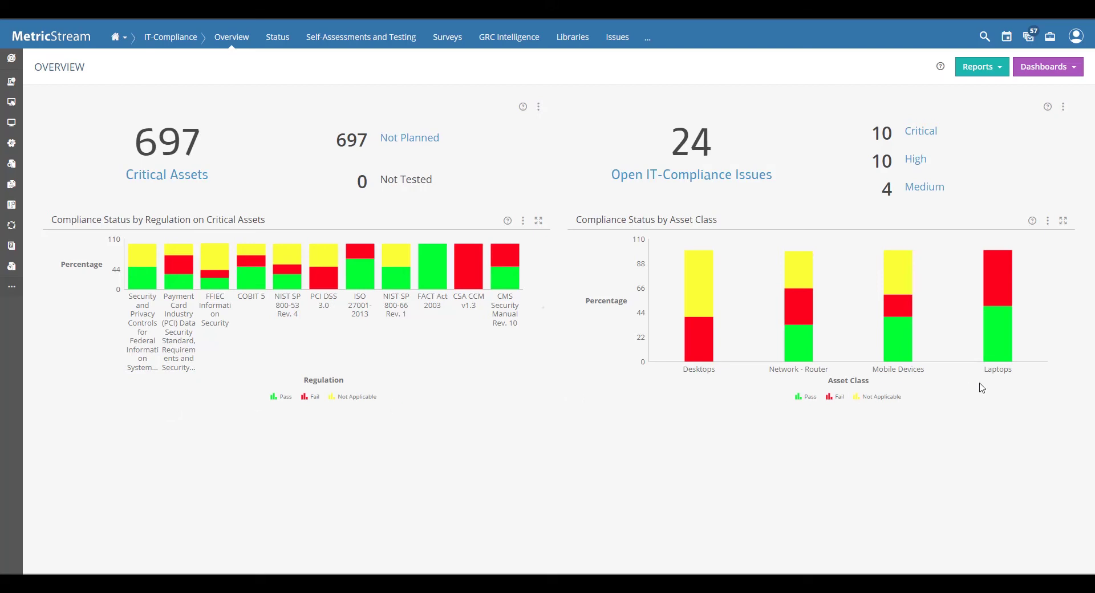
Show the list of key compliance reports available from the IT-Compliance overview
{"action": "left_click", "coordinate": [981, 66]}
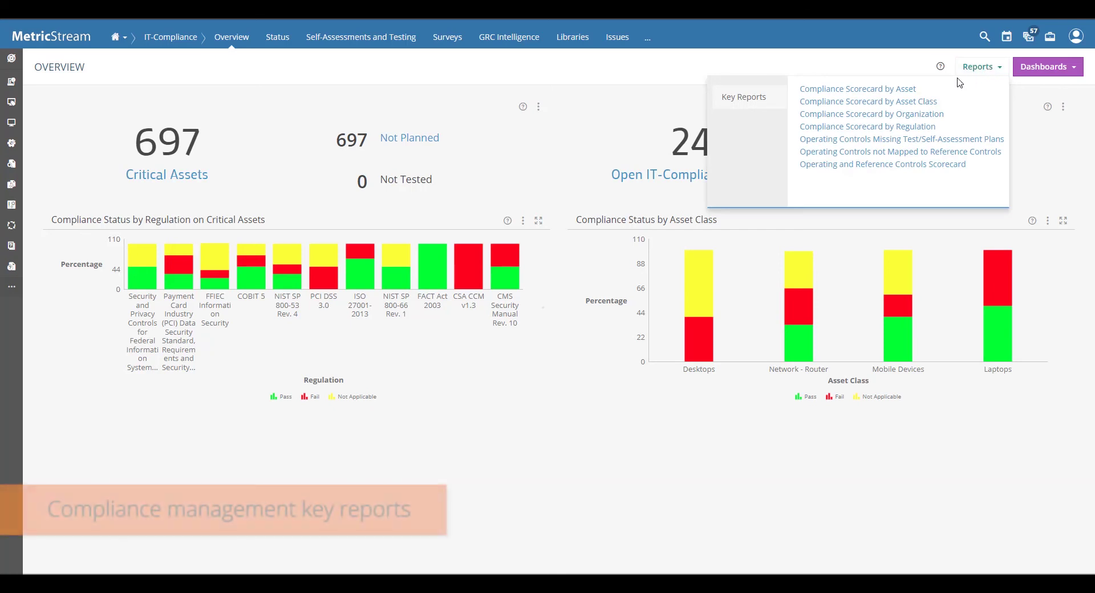